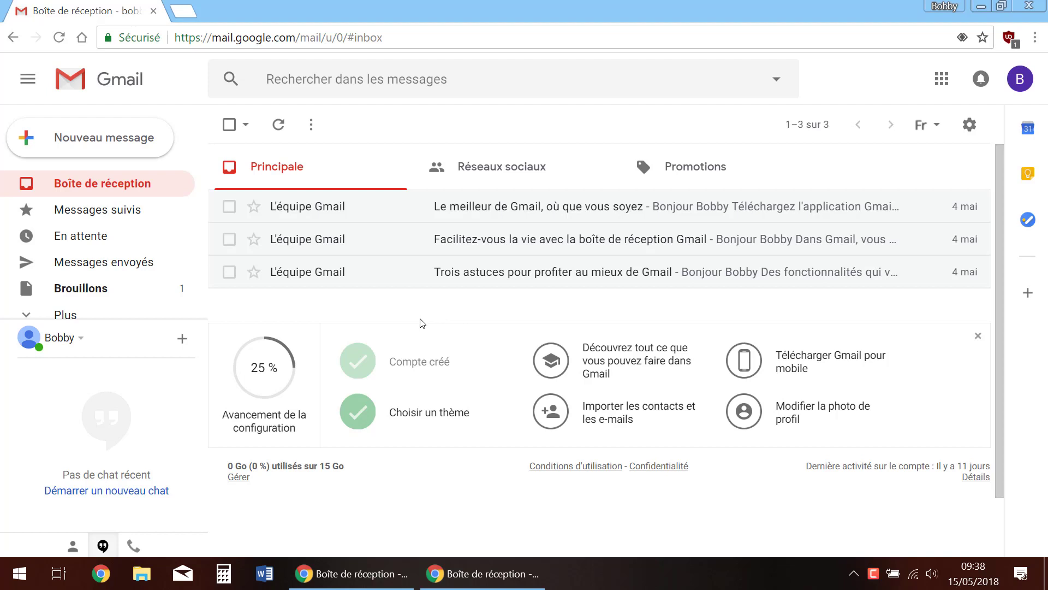
Start a new message addressed to the meeting contact's e-mail address, correcting a typo in it
click(105, 141)
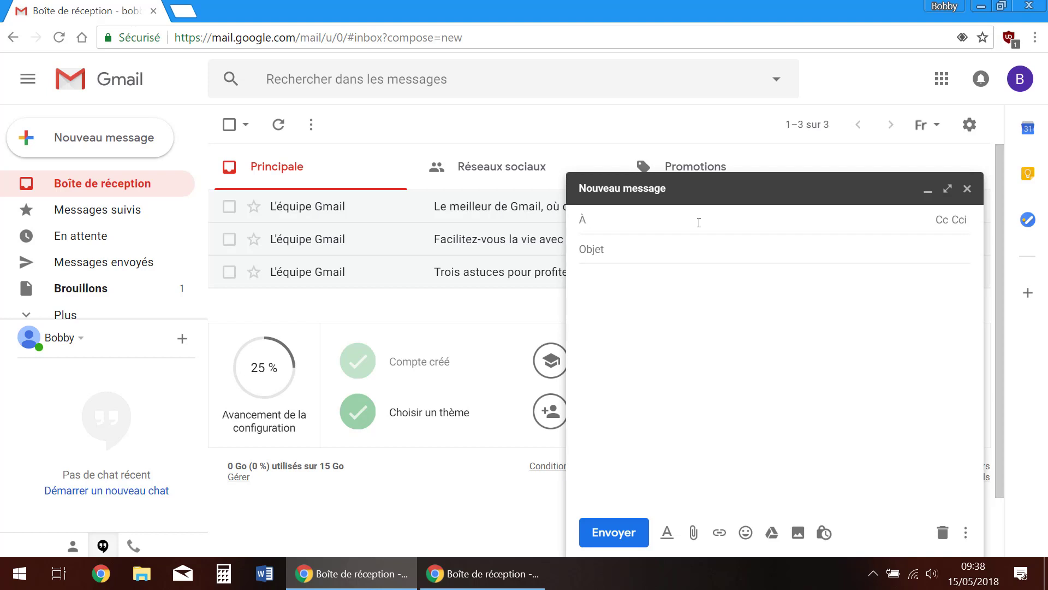
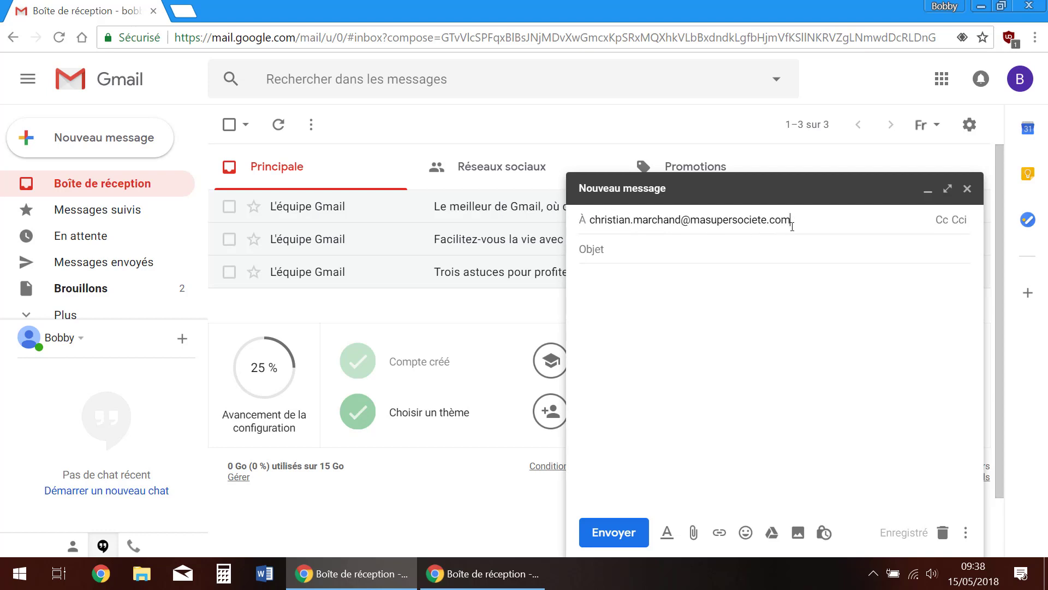
click(598, 249)
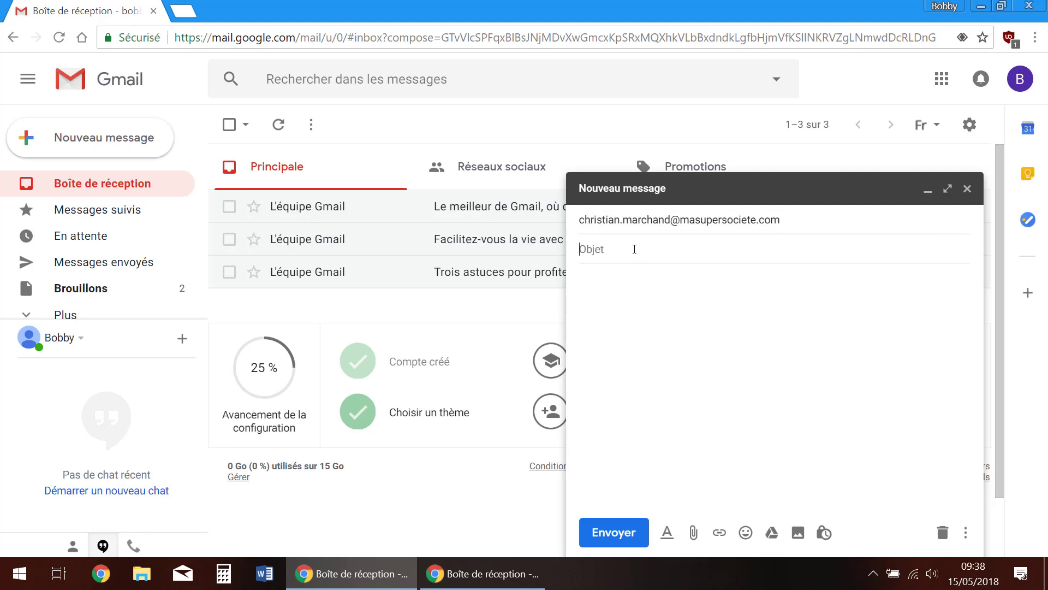
Enter the subject 'Réunion du 15 mai' and write the greeting, agenda intro and first dash item
text(Réunion du 15 mai)
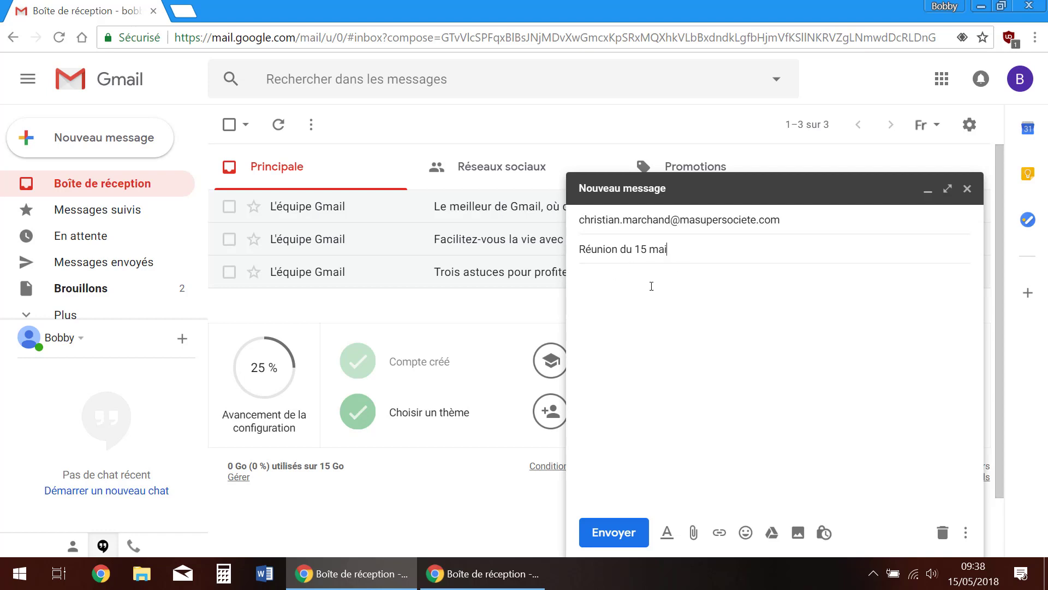
click(637, 294)
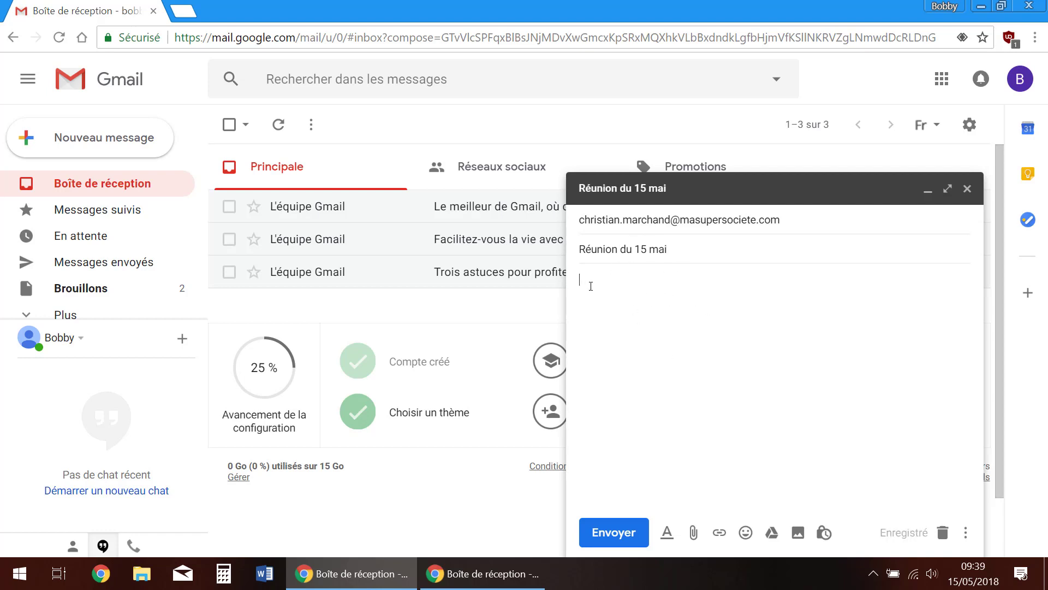
text(Salut Christian,  Voici le )
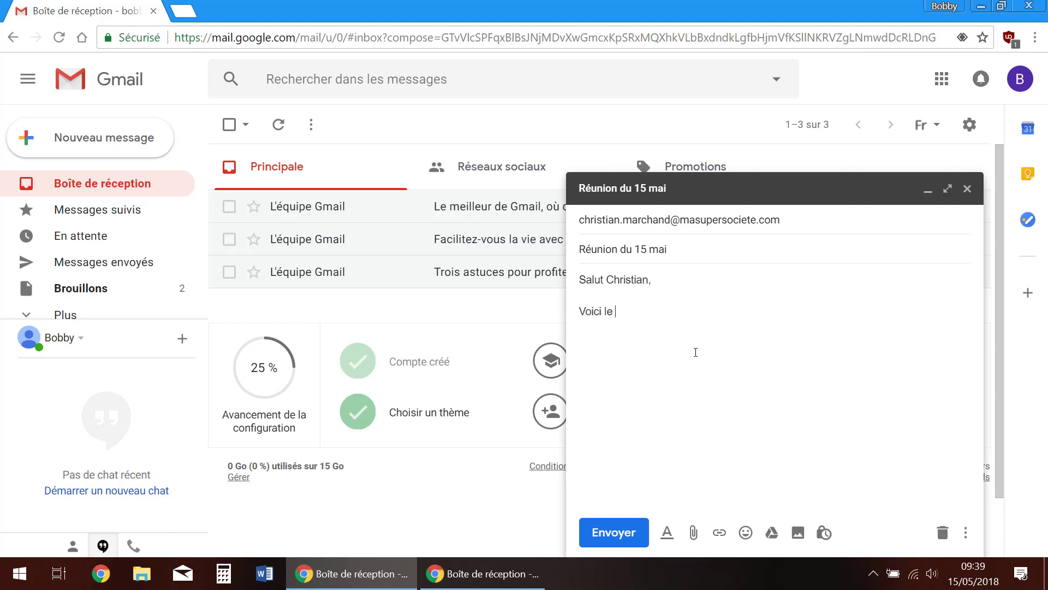
text(contenu de la réunion à venir: )
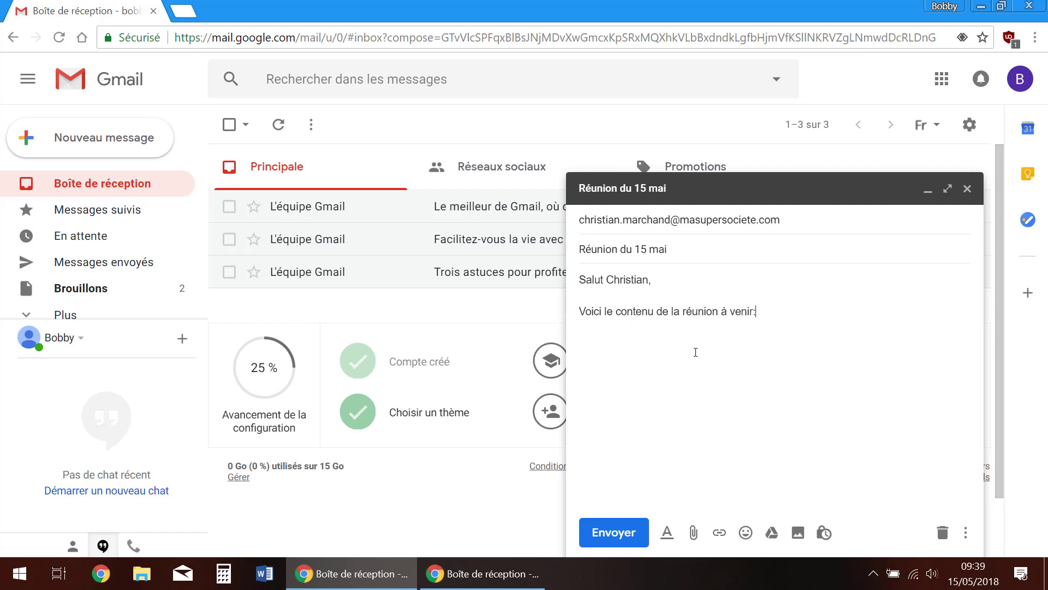
text(- qlufgqmg)
Add two more dash agenda items and a signature line with the sender's name
key(Return)
text(-qljdqbg)
key(Return)
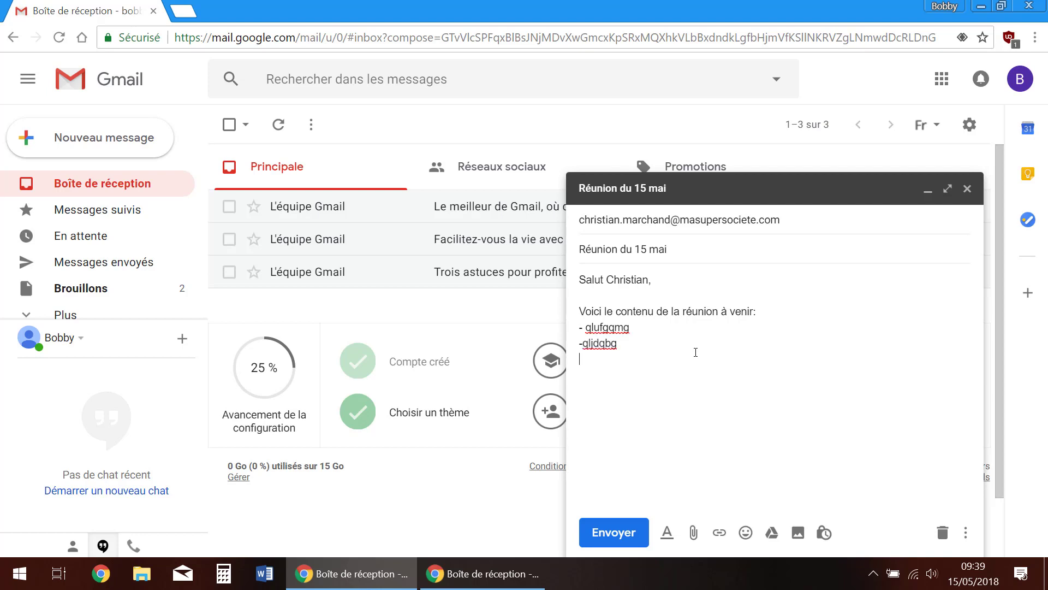
text(-lqjfhqlhfg)
key(Return)
text(Jonathan)
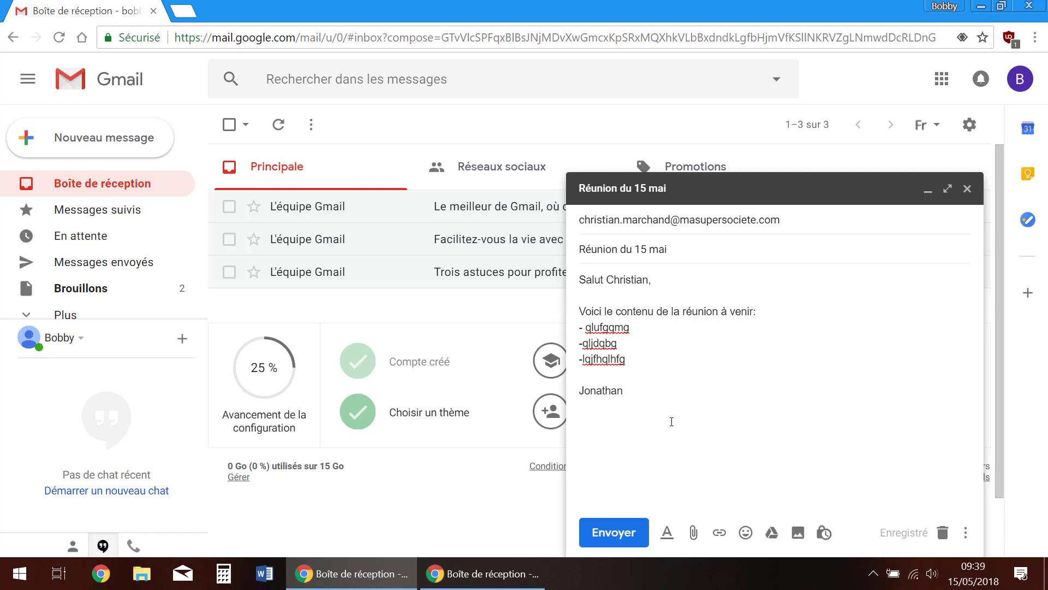
Send the email and expand the sent message, revealing the 'Adresse introuvable' bounce
click(622, 534)
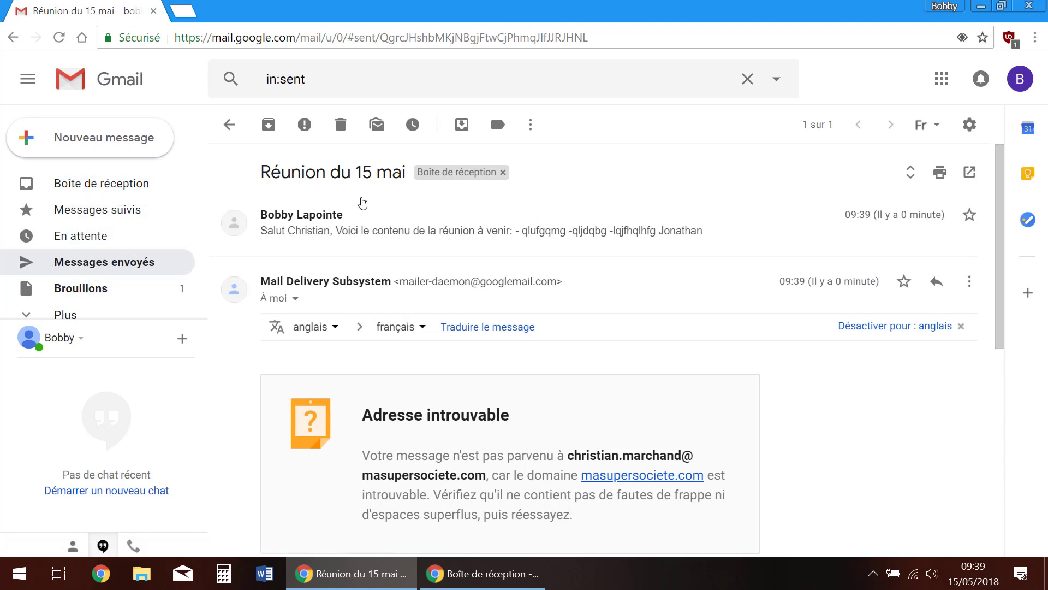
click(379, 227)
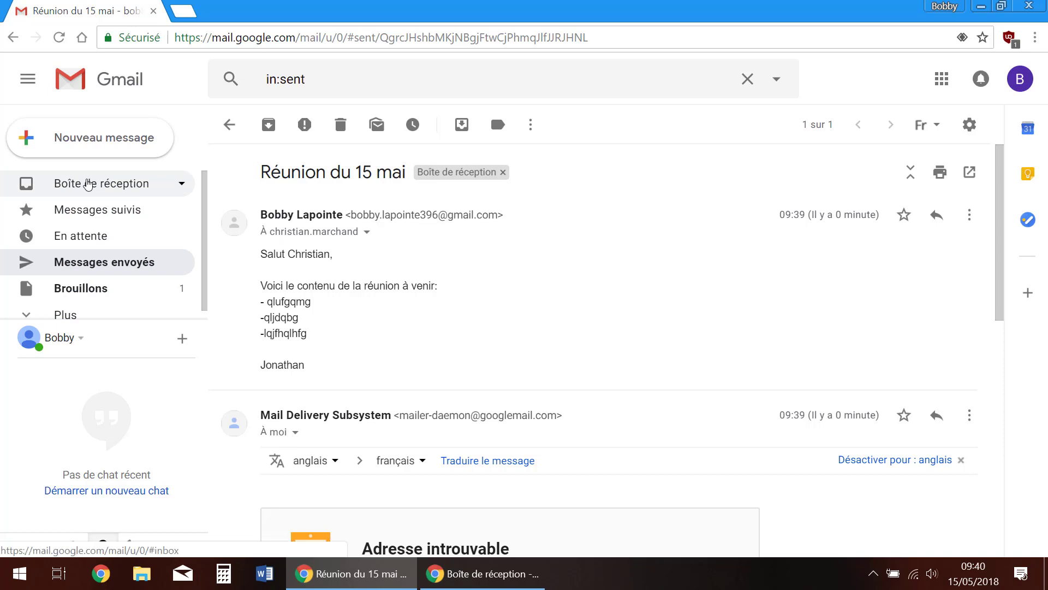
Open the Réunion du 15 mai thread from the inbox, read its DNS error, and return to the inbox
click(91, 184)
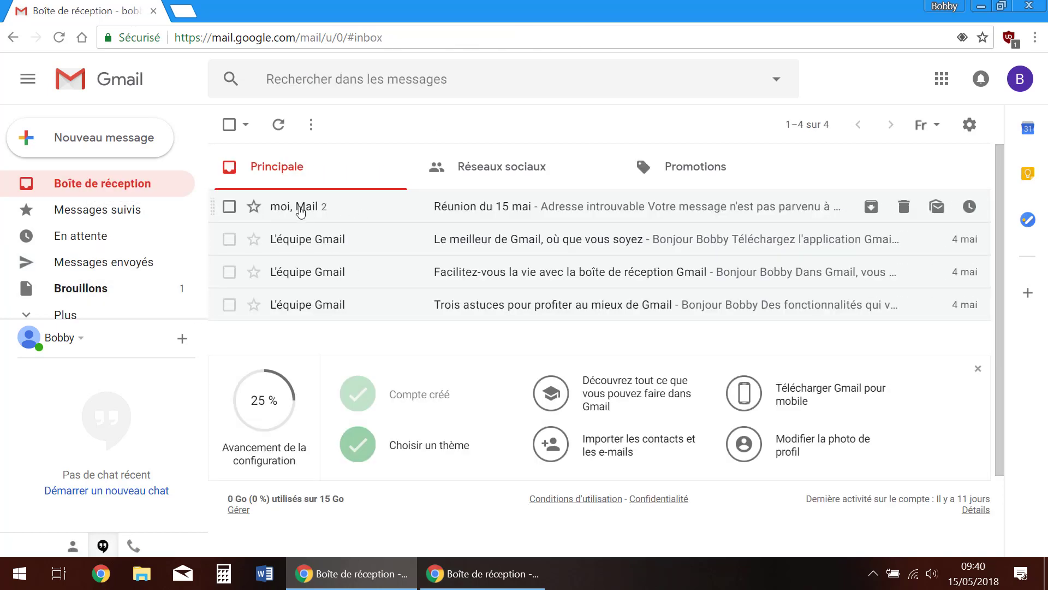
click(328, 209)
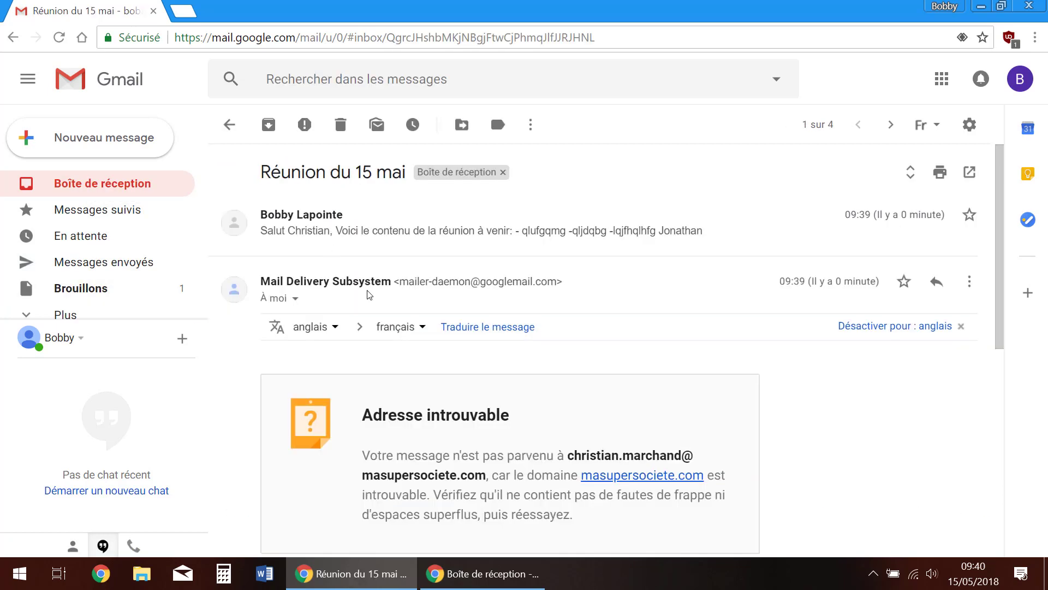
mouse_move(362, 279)
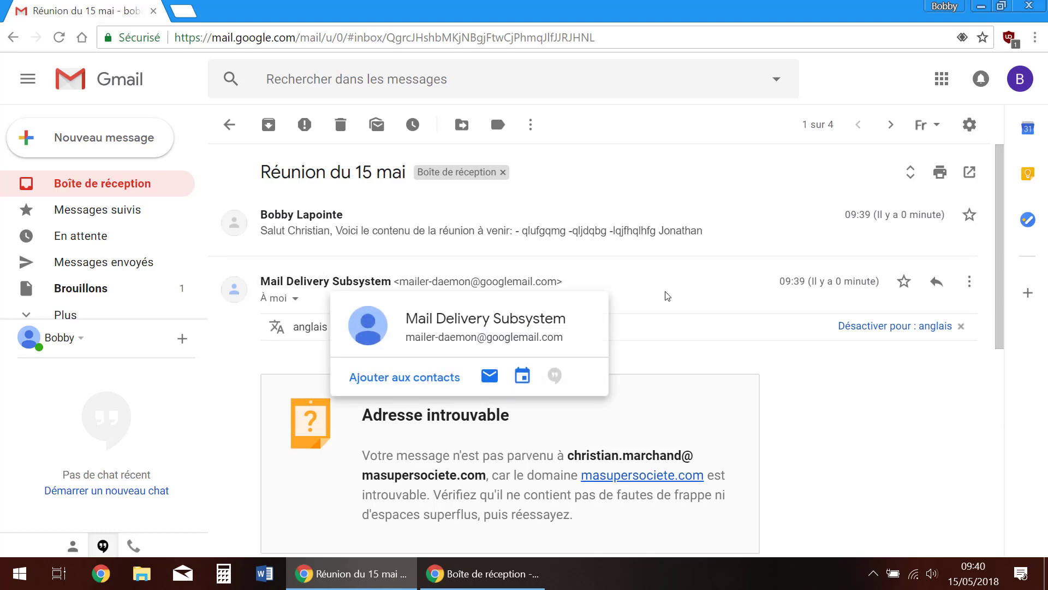
scroll(718, 364, down, 2)
scroll(717, 366, down, 1)
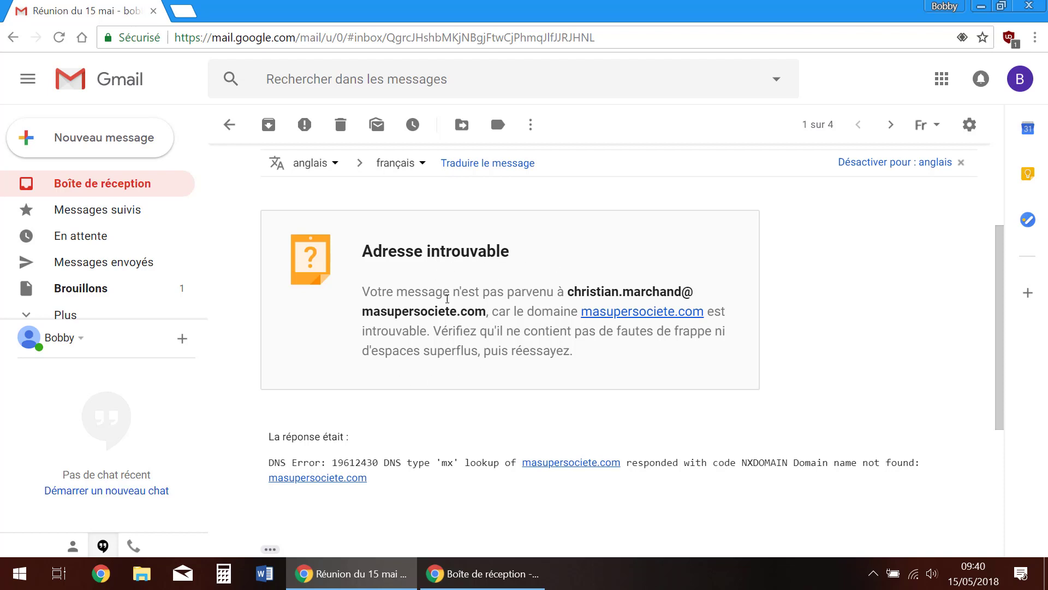
scroll(446, 357, up, 3)
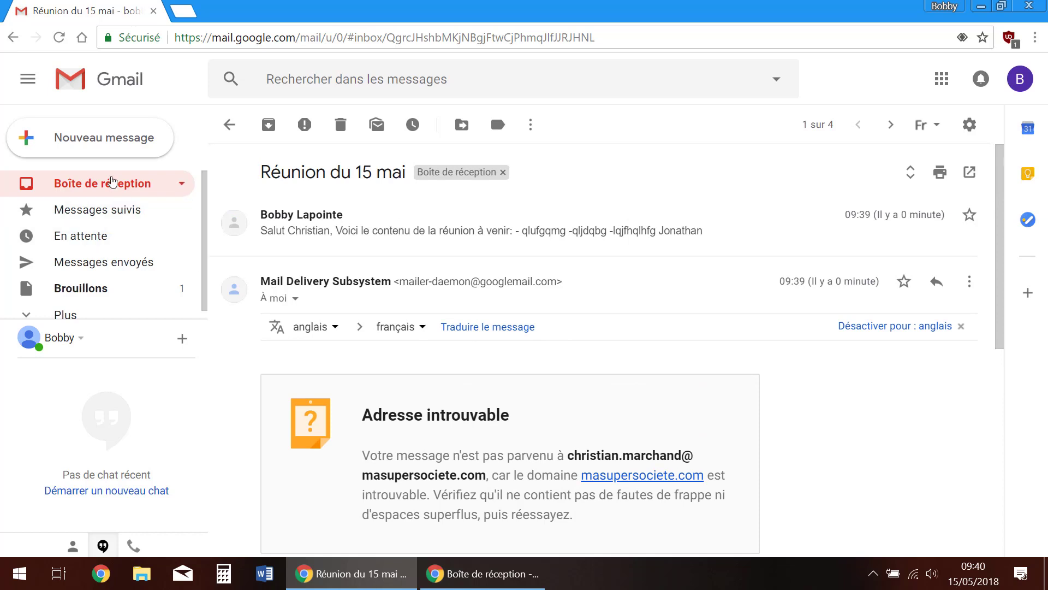
click(112, 184)
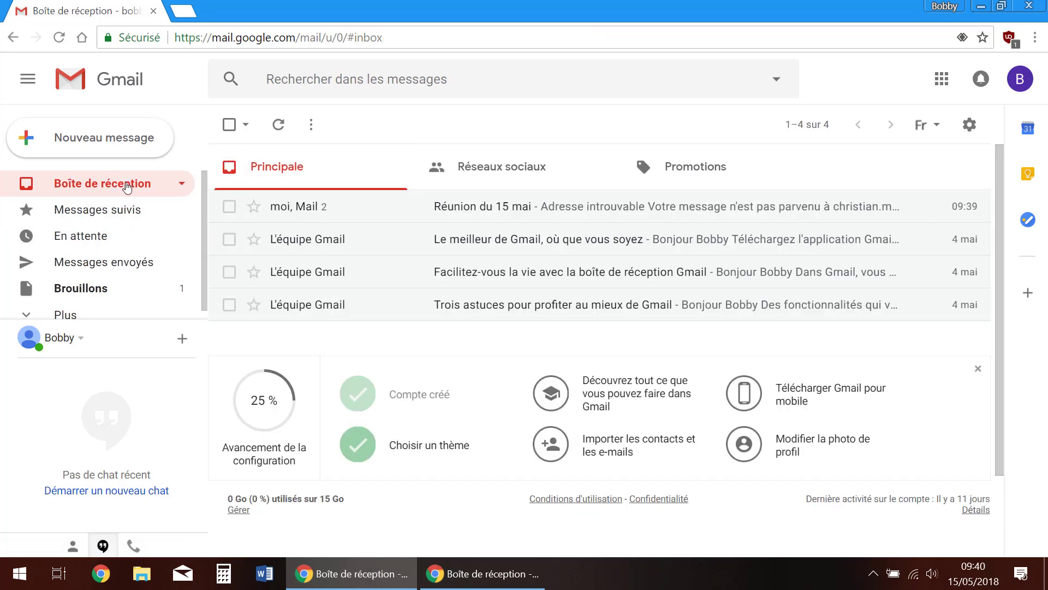
Open a blank Nouveau message window over the inbox
click(96, 143)
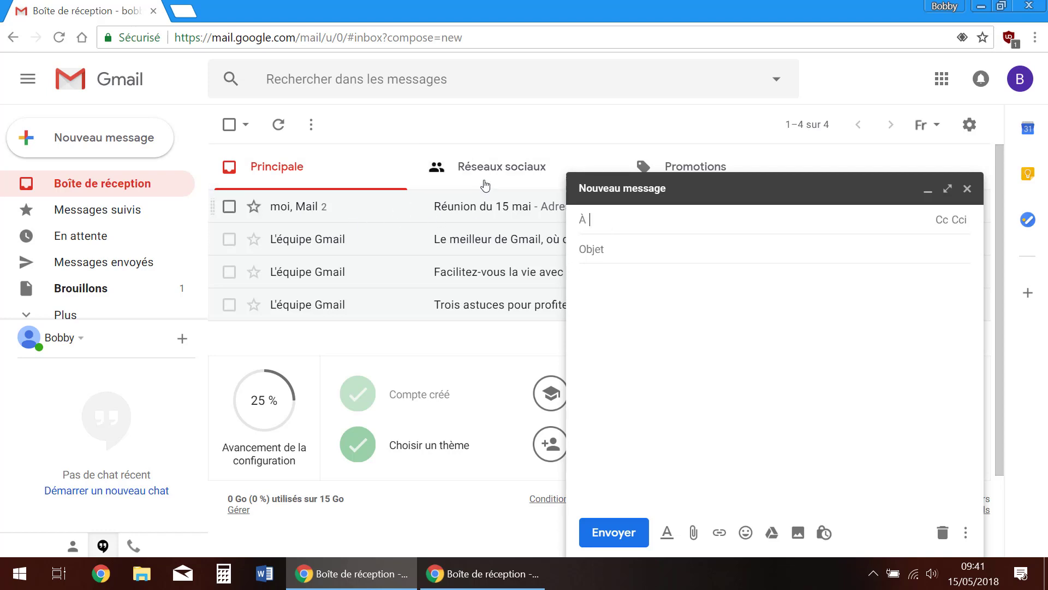
text(chr)
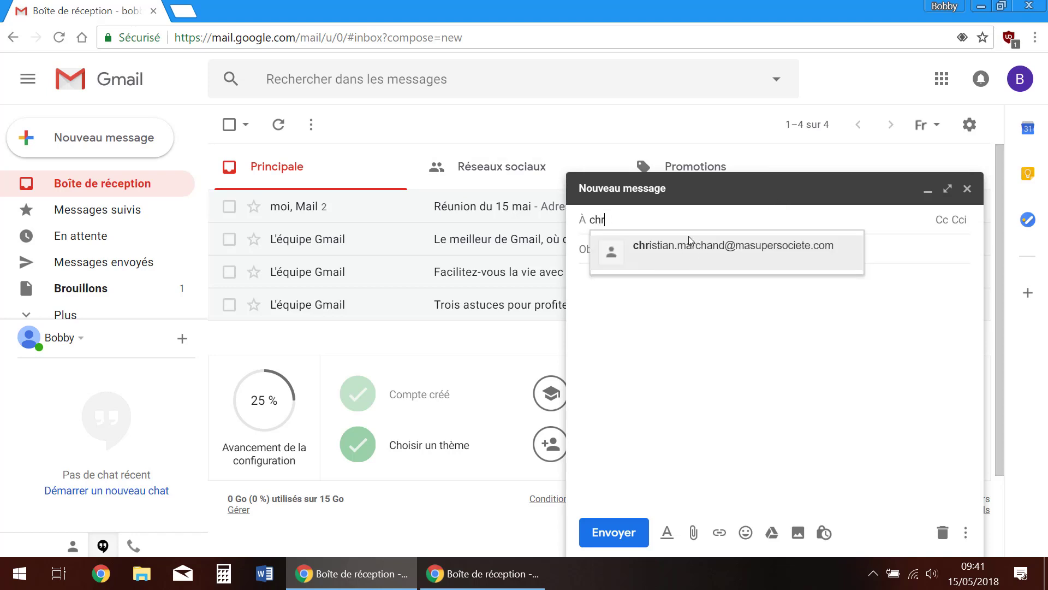
mouse_move(759, 246)
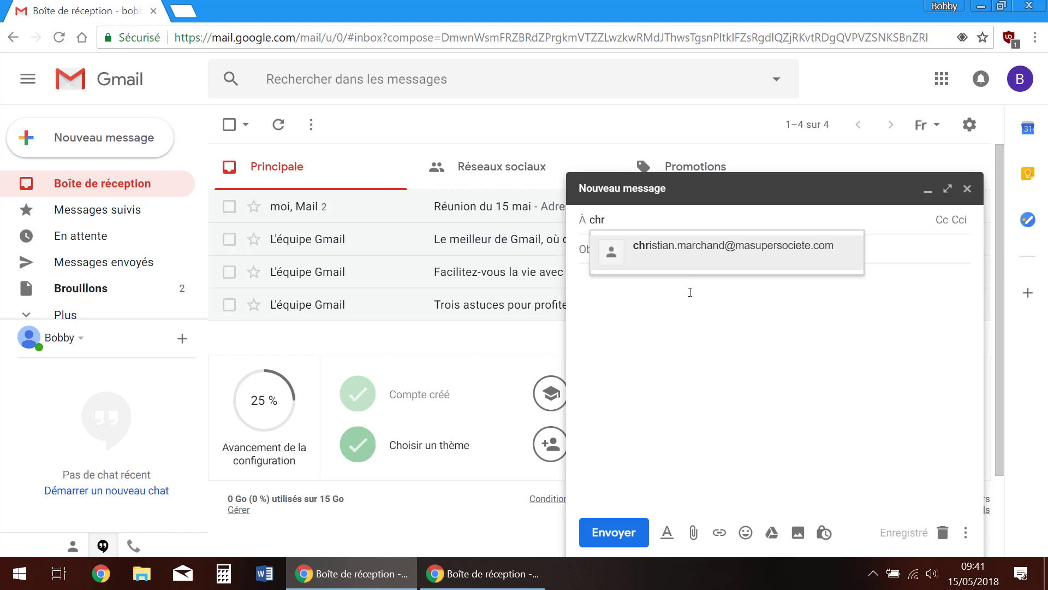
key(BackSpace)
key(BackSpace)
key(BackSpace)
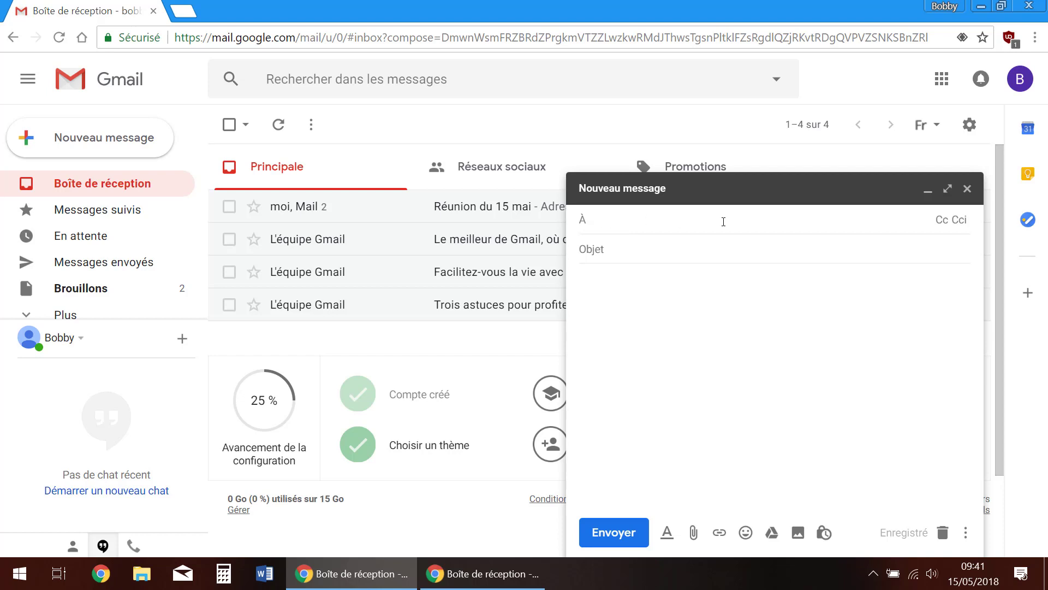
click(655, 218)
Switch to the other Gmail window and glance at the sorting options without changing them
click(471, 582)
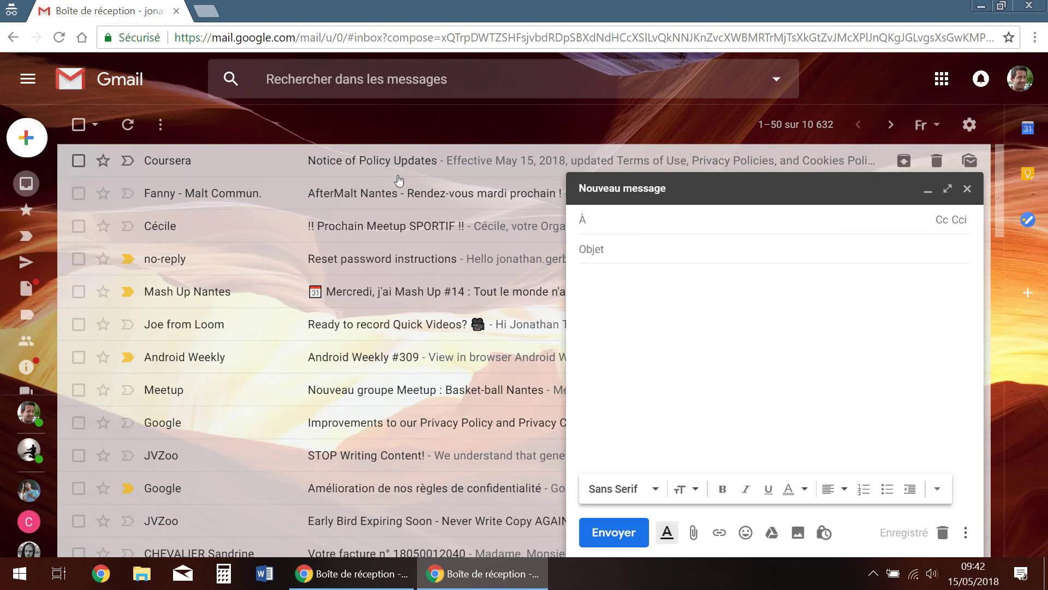
click(802, 126)
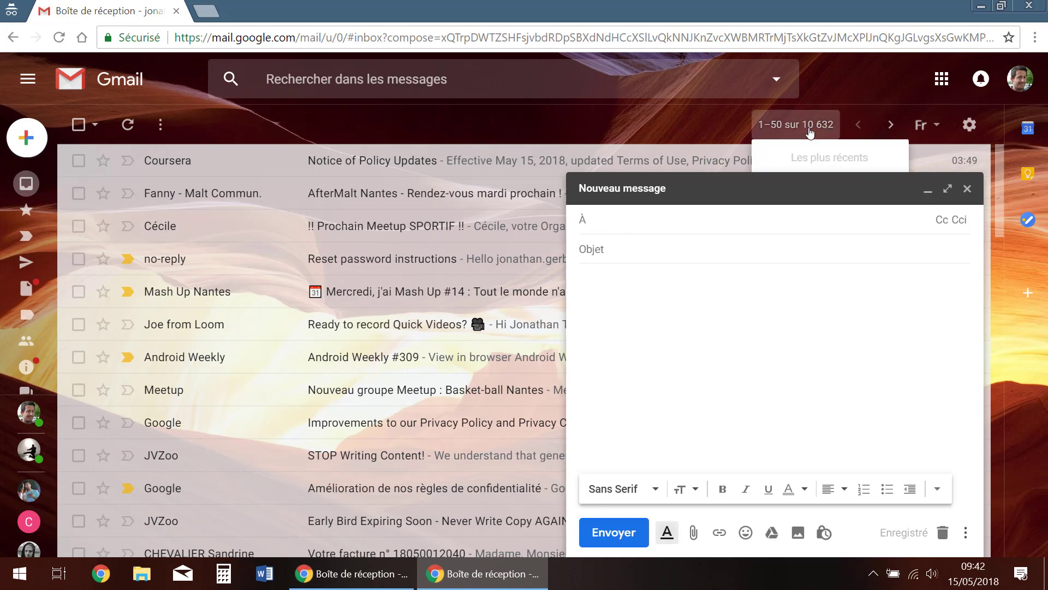
click(637, 227)
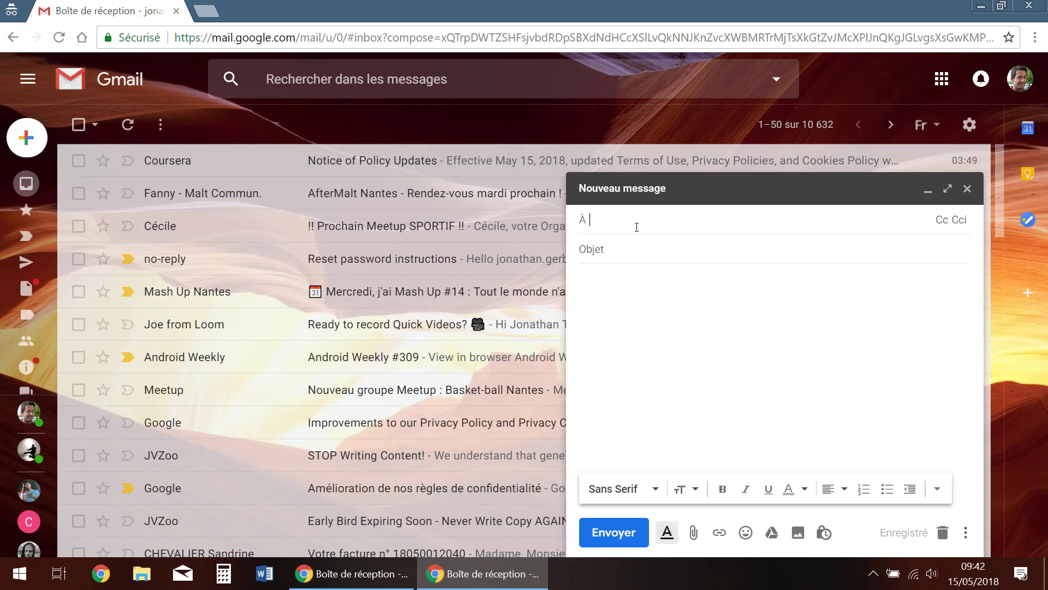
Add the contact suggested for 'mé' as recipient, then switch to the second account's window
text(mé)
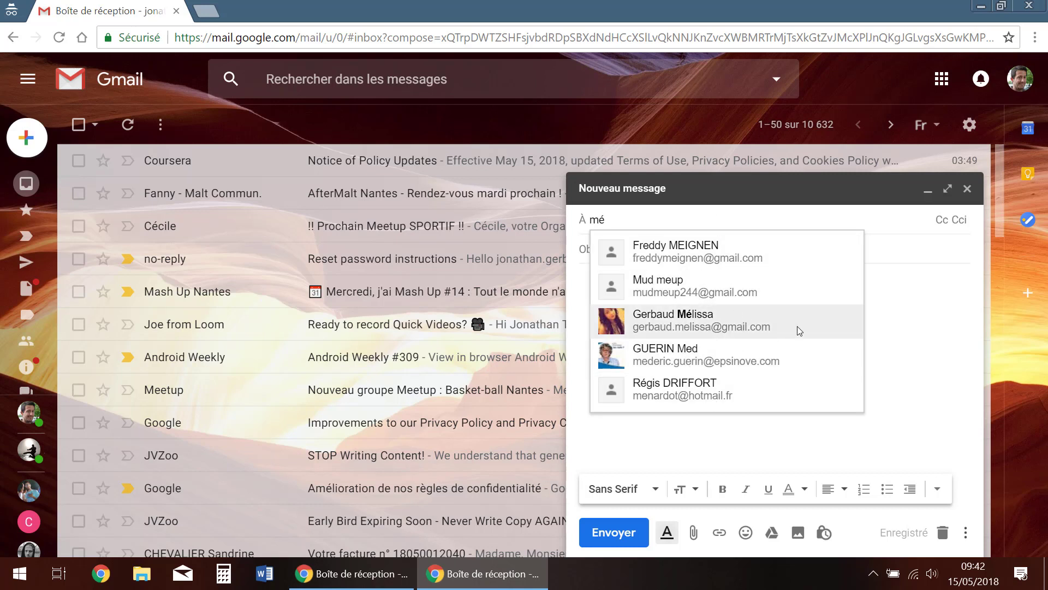
click(707, 328)
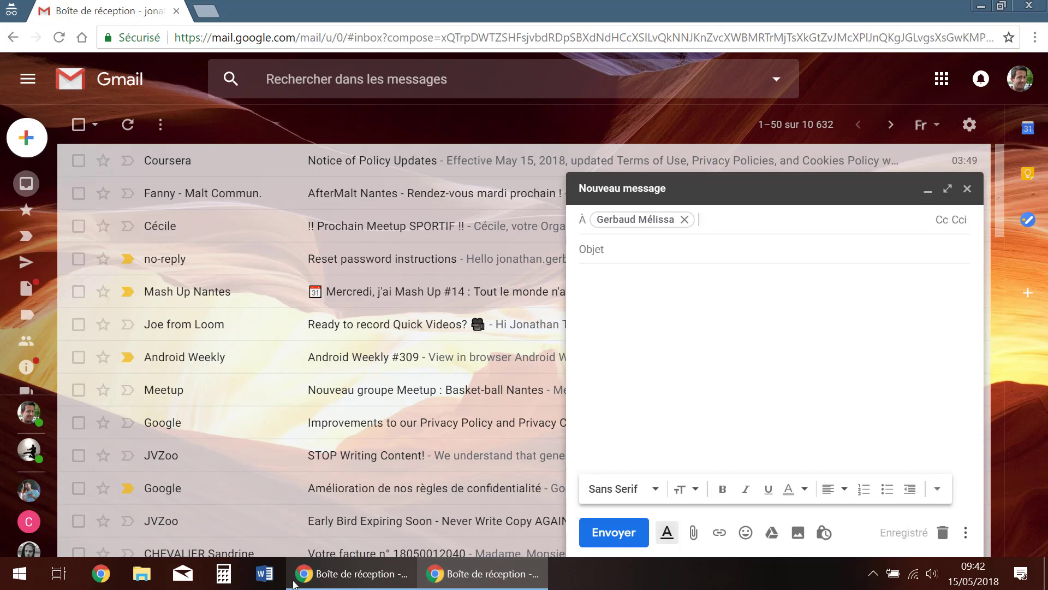
key(alt+Tab)
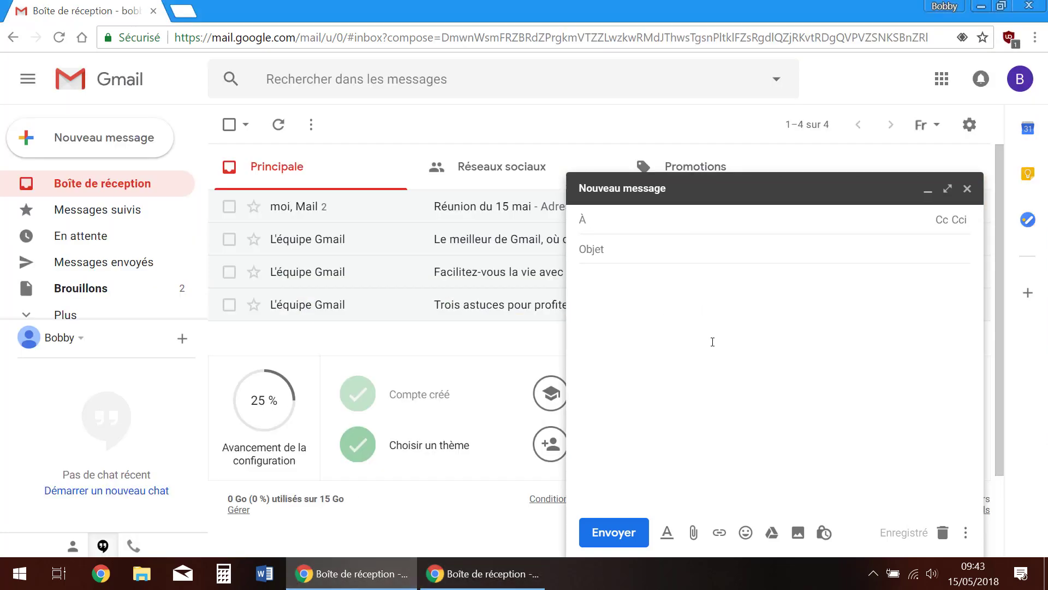
Expand the empty message to full screen and try the recipient, subject and body fields
click(683, 220)
click(949, 190)
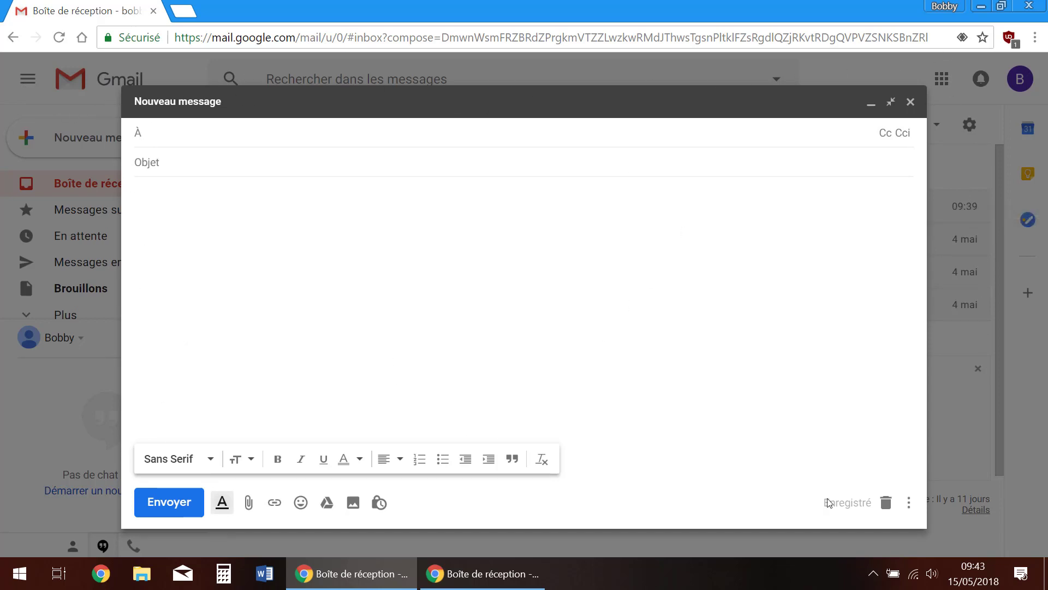
click(314, 294)
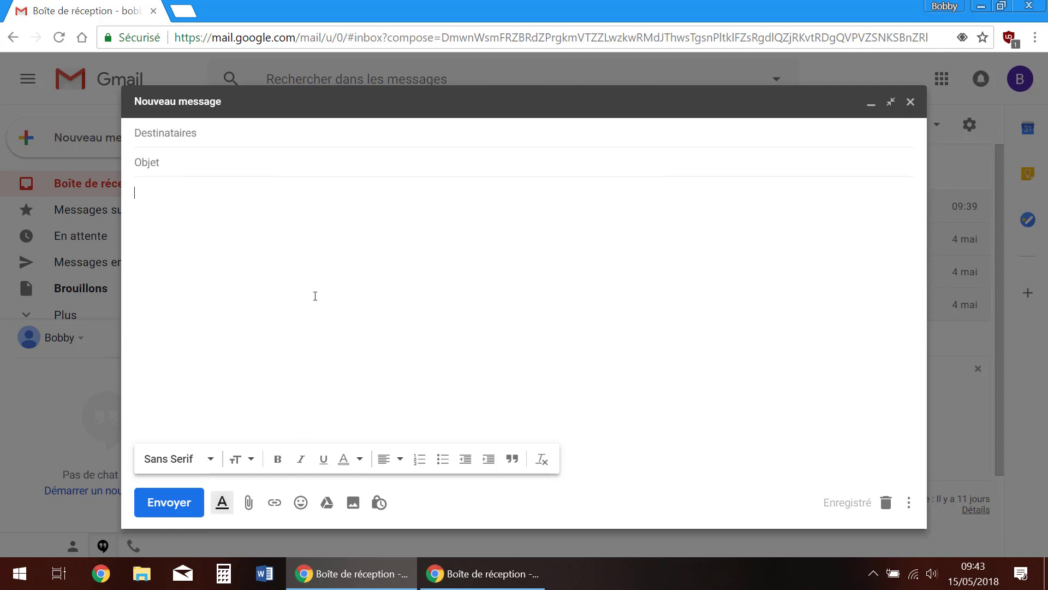
click(178, 136)
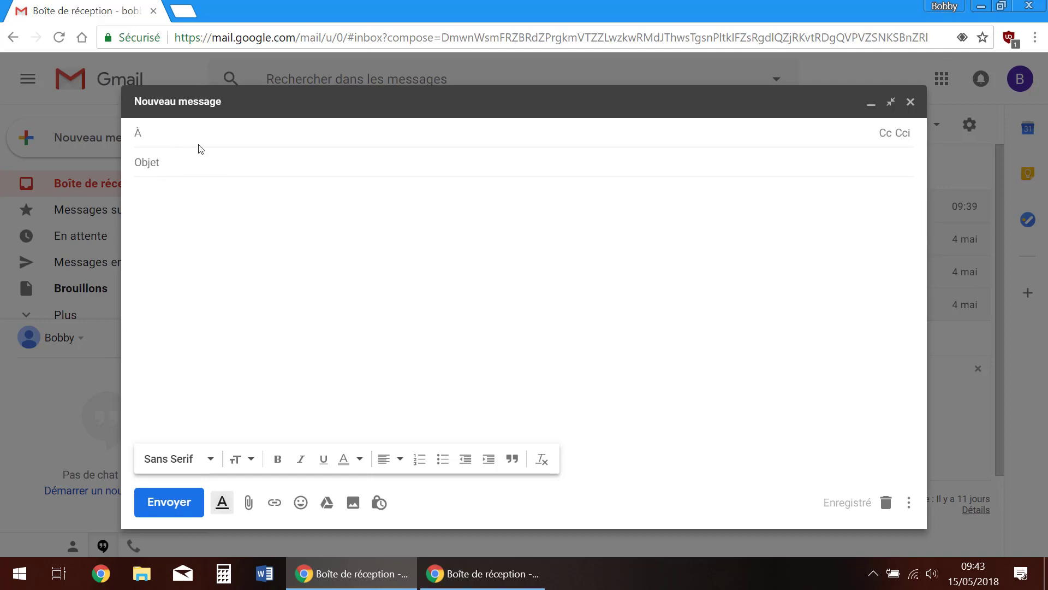
click(238, 161)
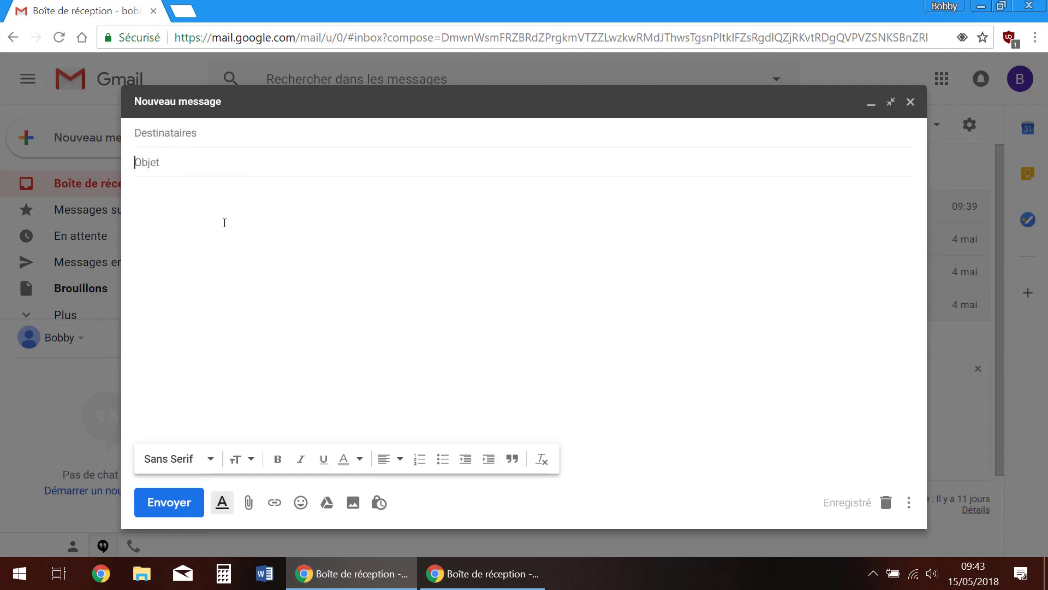
click(518, 440)
Exit and re-enter full screen, then minimize the message to a bar
click(895, 104)
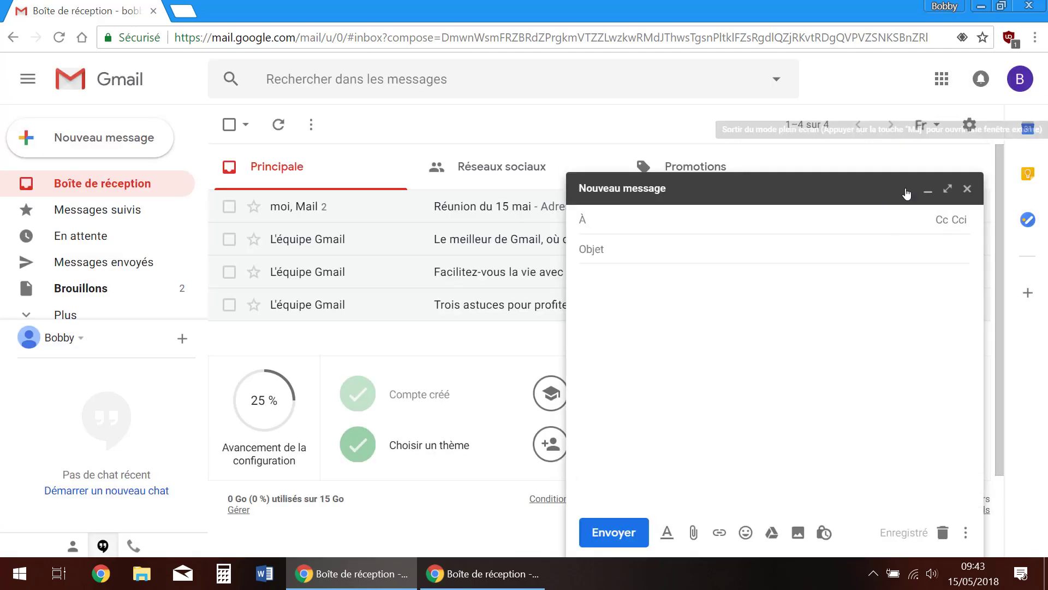
click(948, 189)
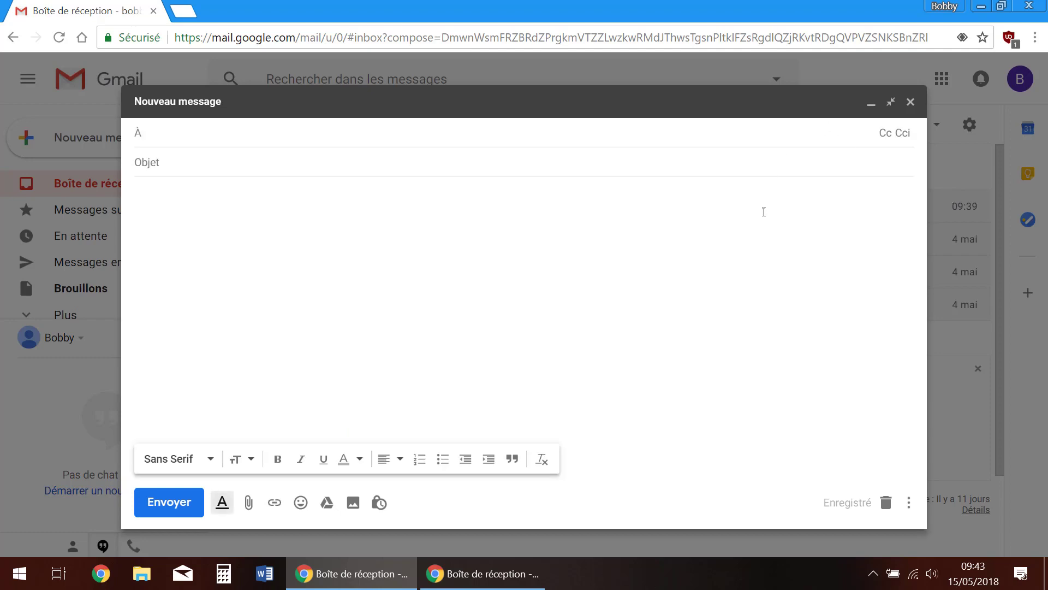
click(184, 198)
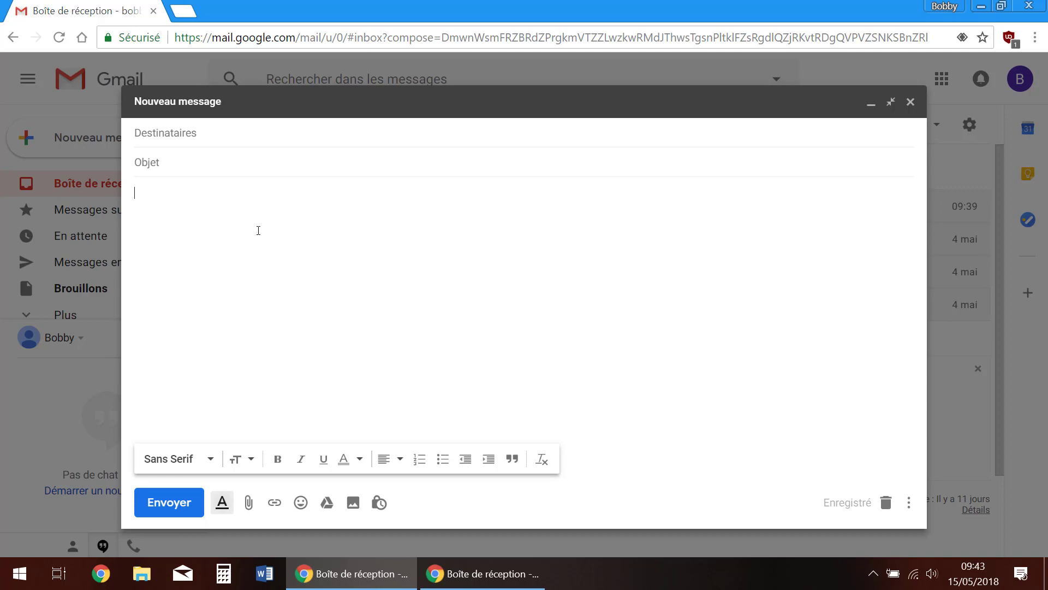
click(872, 103)
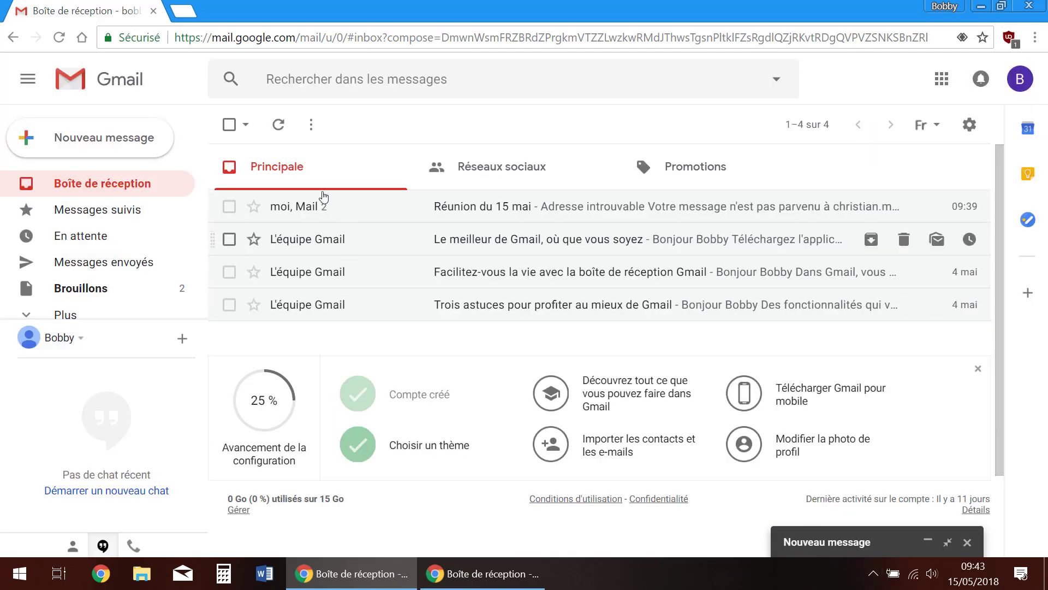
Open the 'Le meilleur de Gmail, où que vous soyez' email and copy 'Pour bénéficier des meilleures'
click(384, 242)
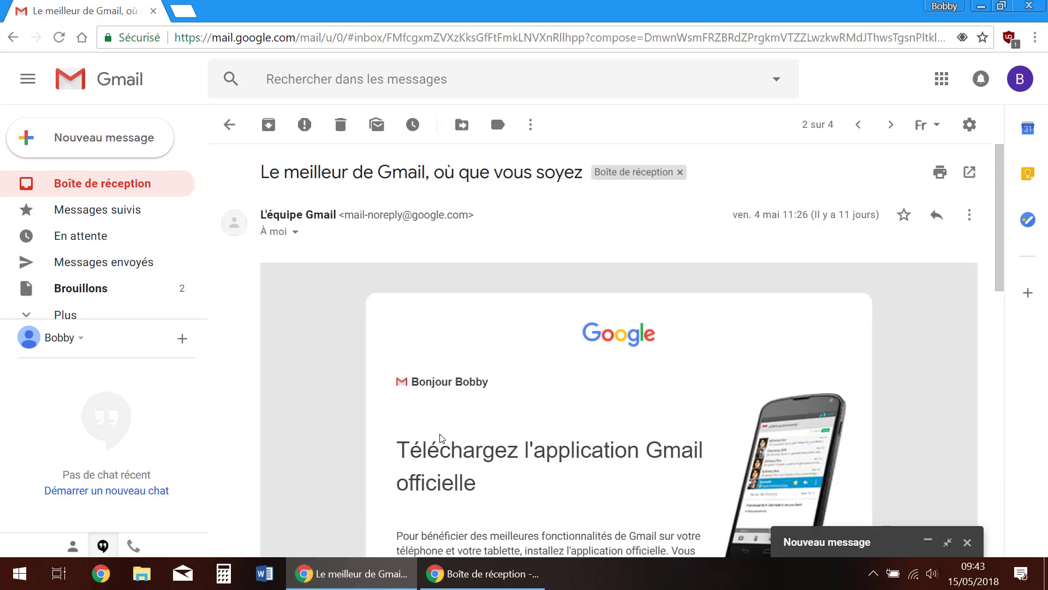
scroll(534, 451, down, 5)
scroll(535, 451, down, 2)
scroll(415, 209, up, 1)
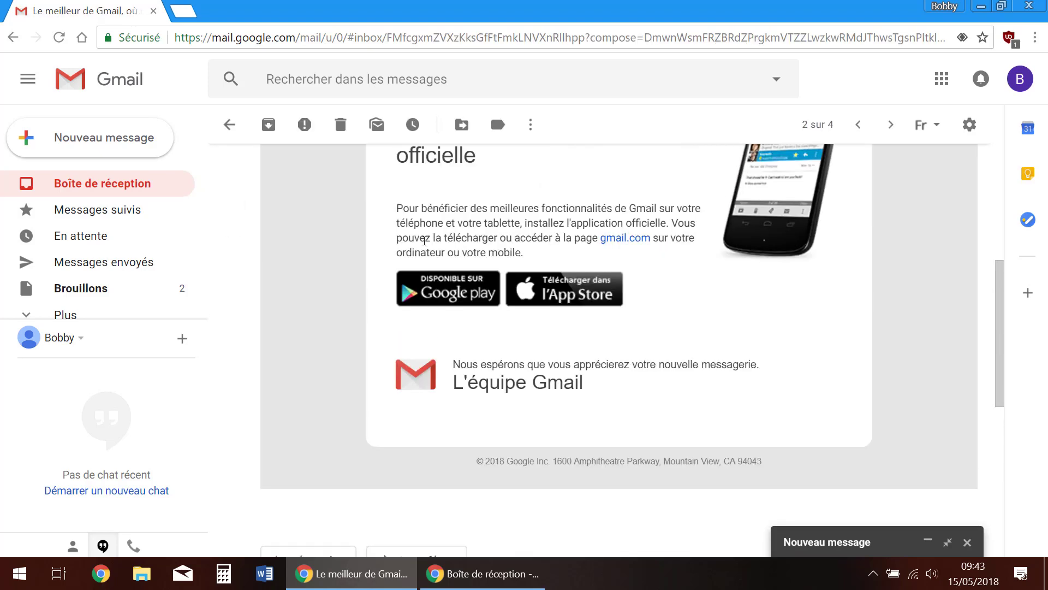
drag(415, 209, 540, 208)
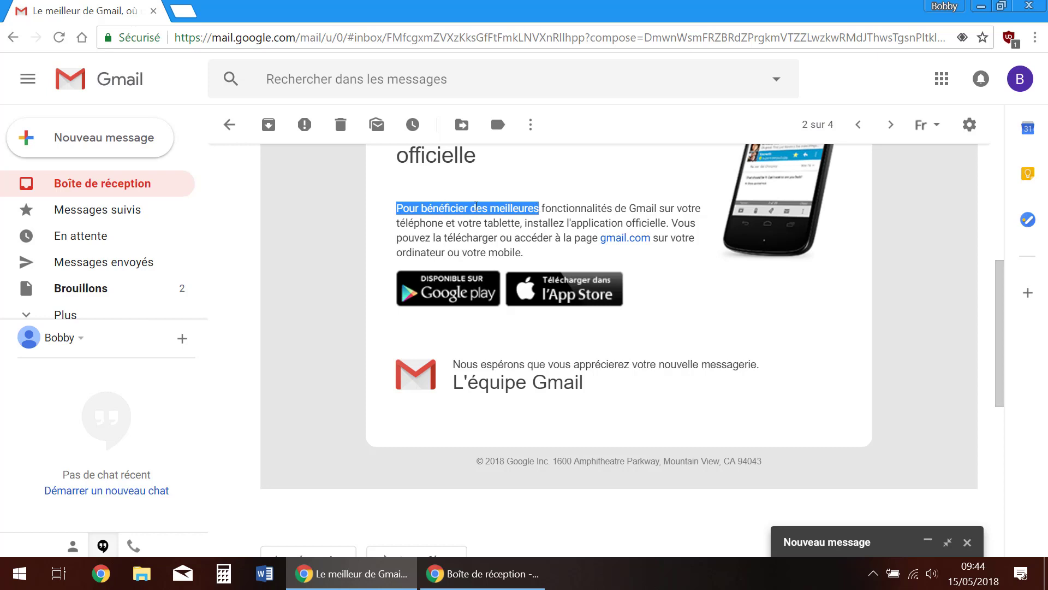
right_click(476, 206)
click(513, 221)
Paste 'Pour bénéficier des meilleures' into the restored message body, then save and close it as a draft
click(863, 542)
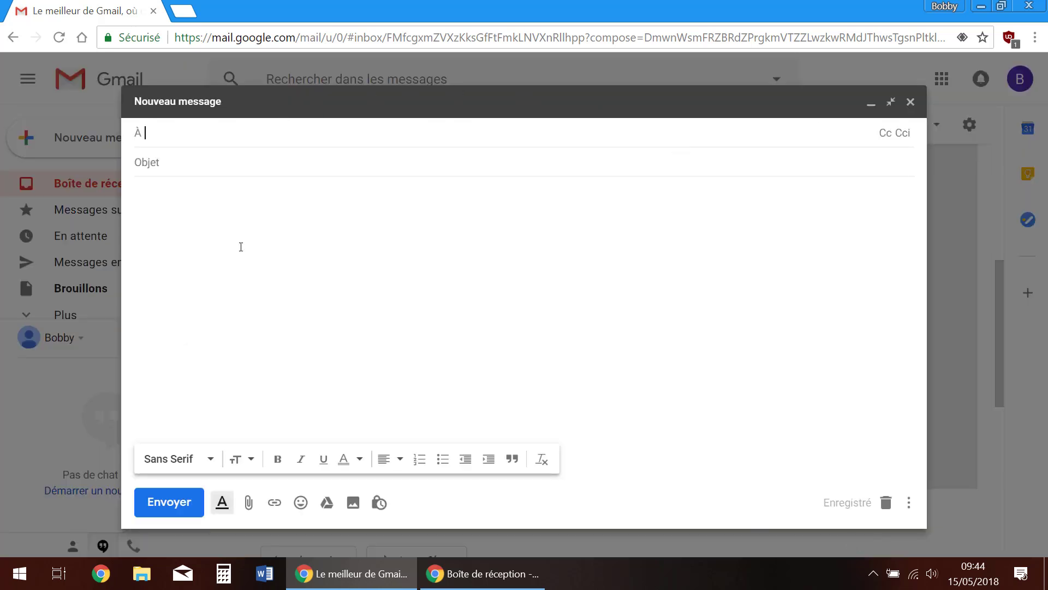
click(278, 243)
right_click(241, 228)
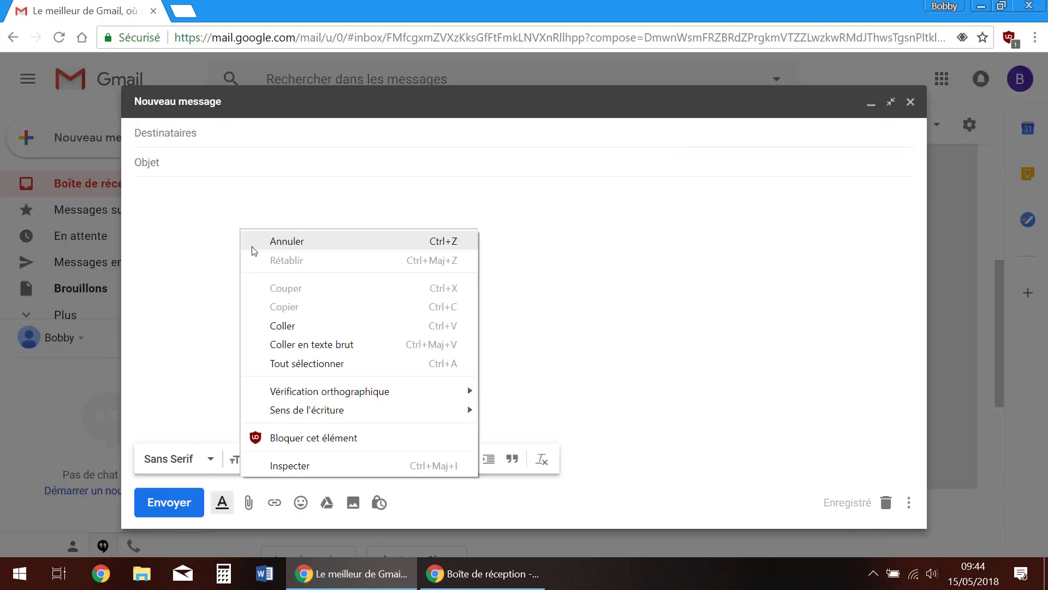
click(306, 327)
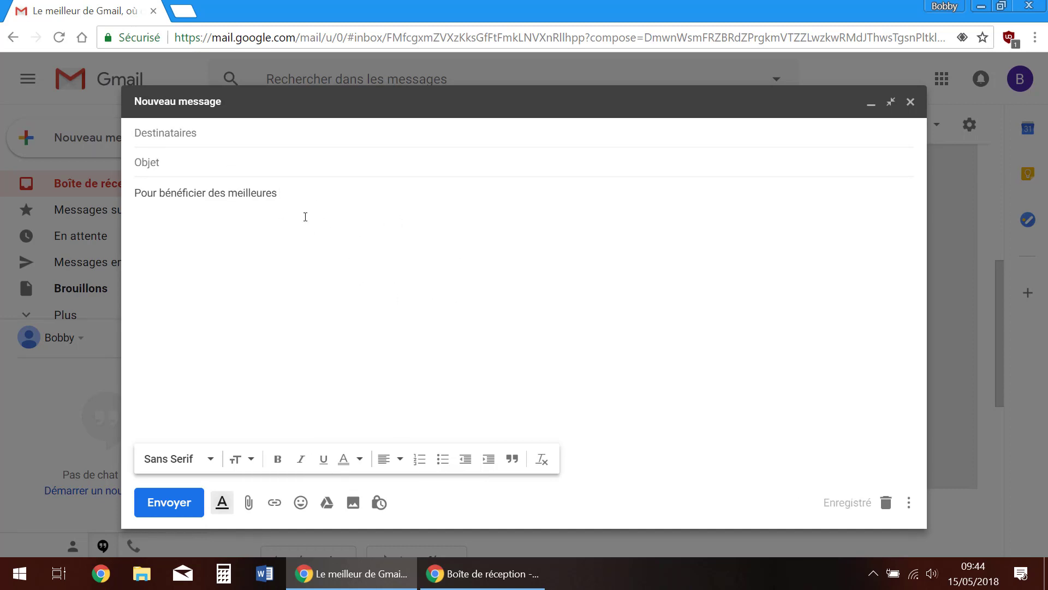
click(915, 104)
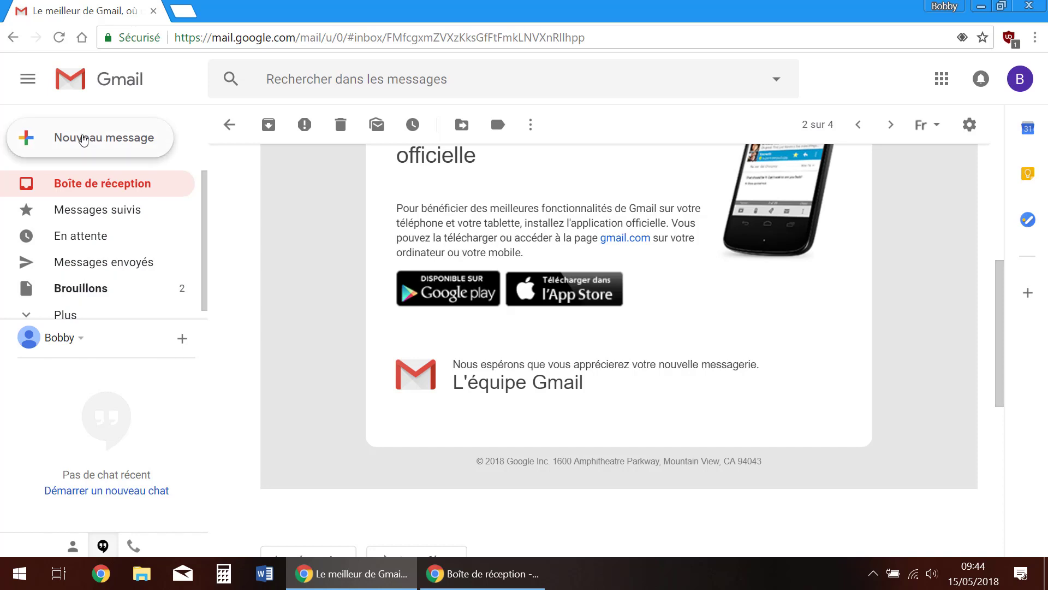
Open a new message, minimize, restore and close it, then start another blank one at Objet
click(83, 140)
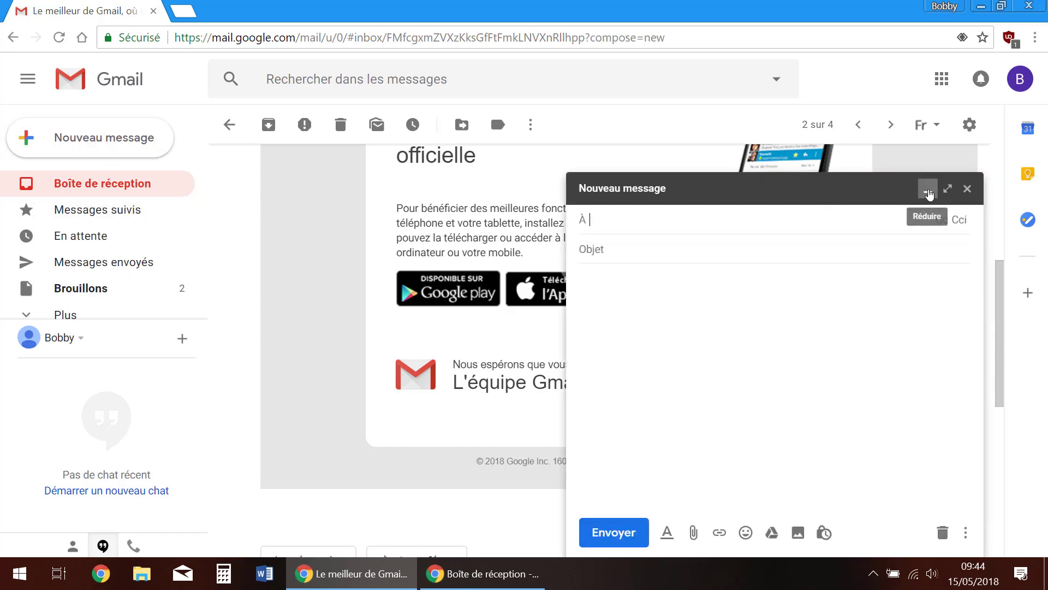
click(929, 191)
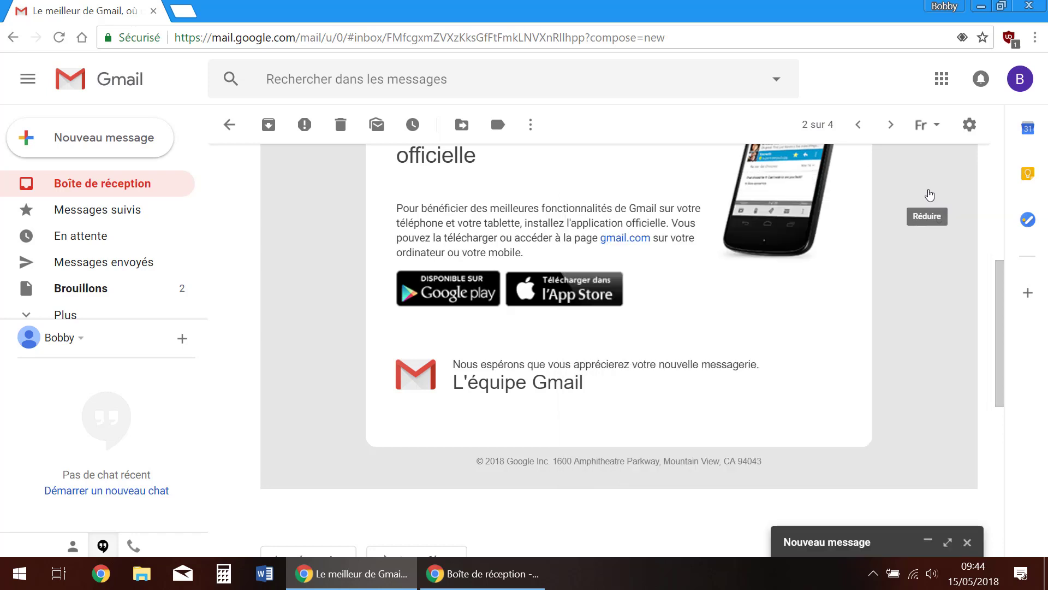
click(104, 185)
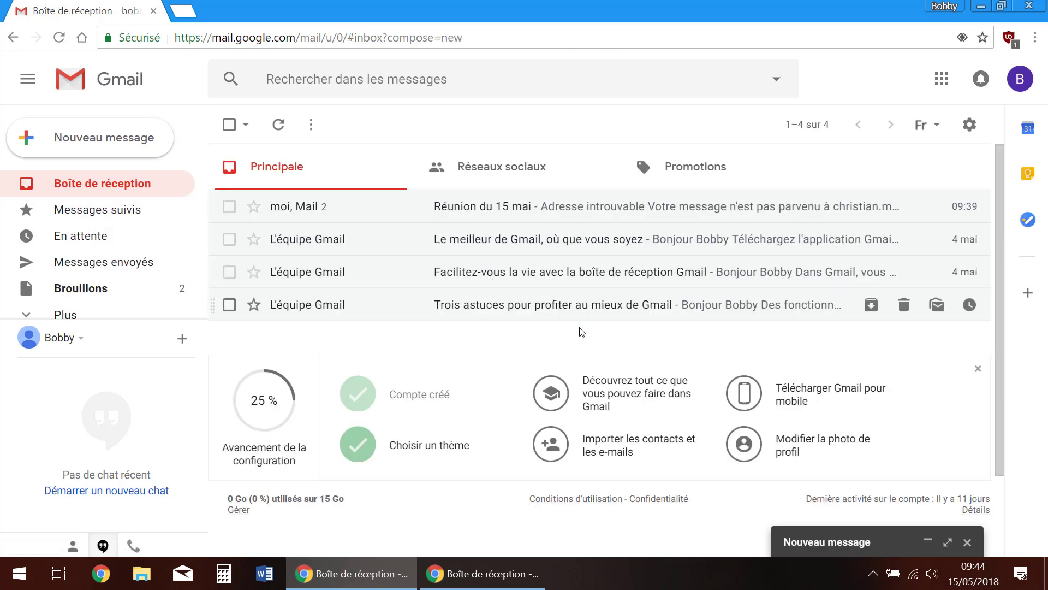
click(857, 543)
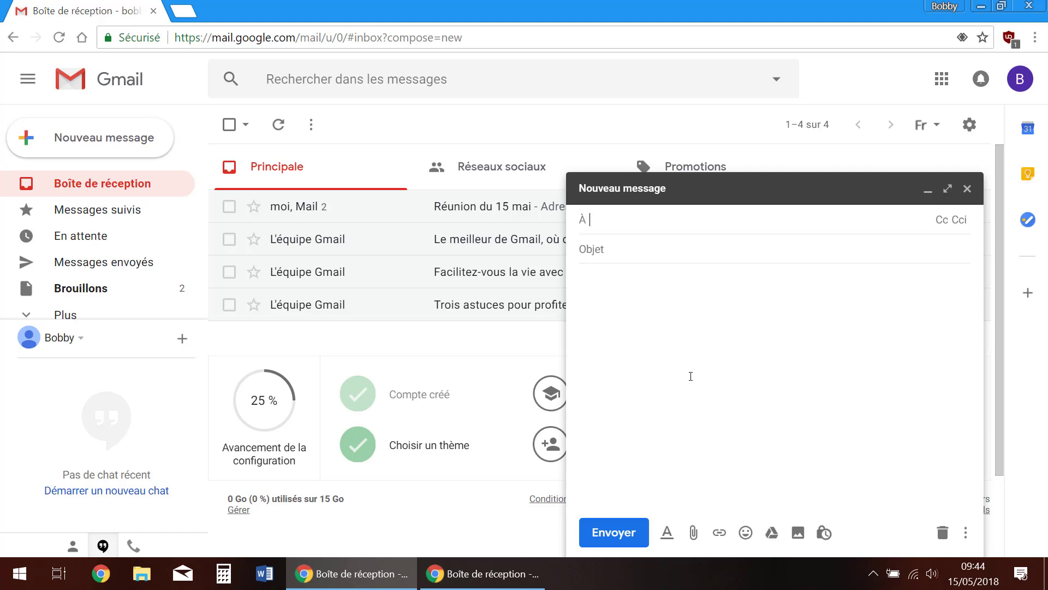
click(967, 189)
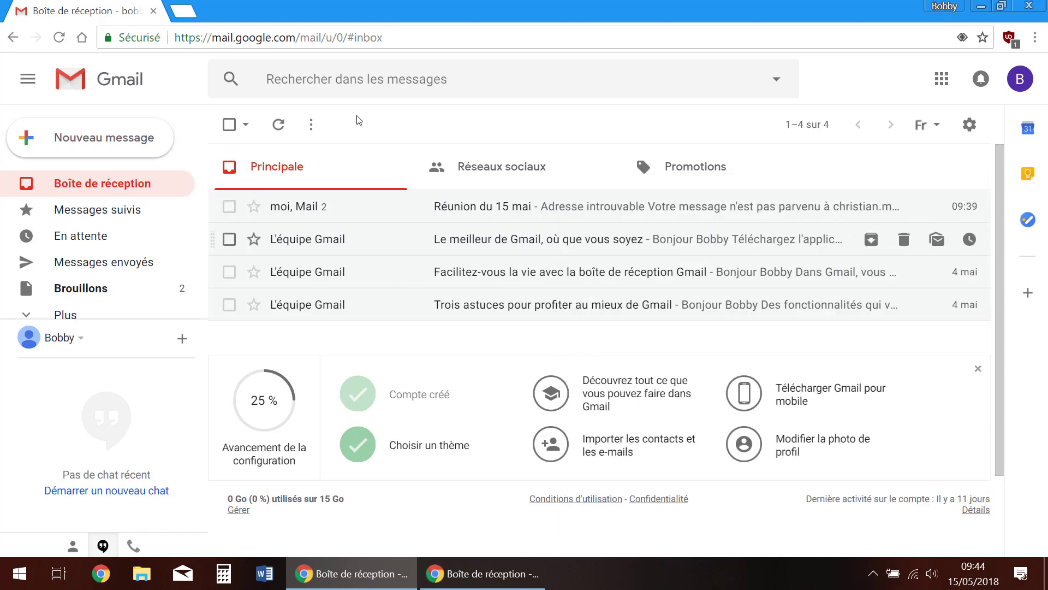
click(88, 140)
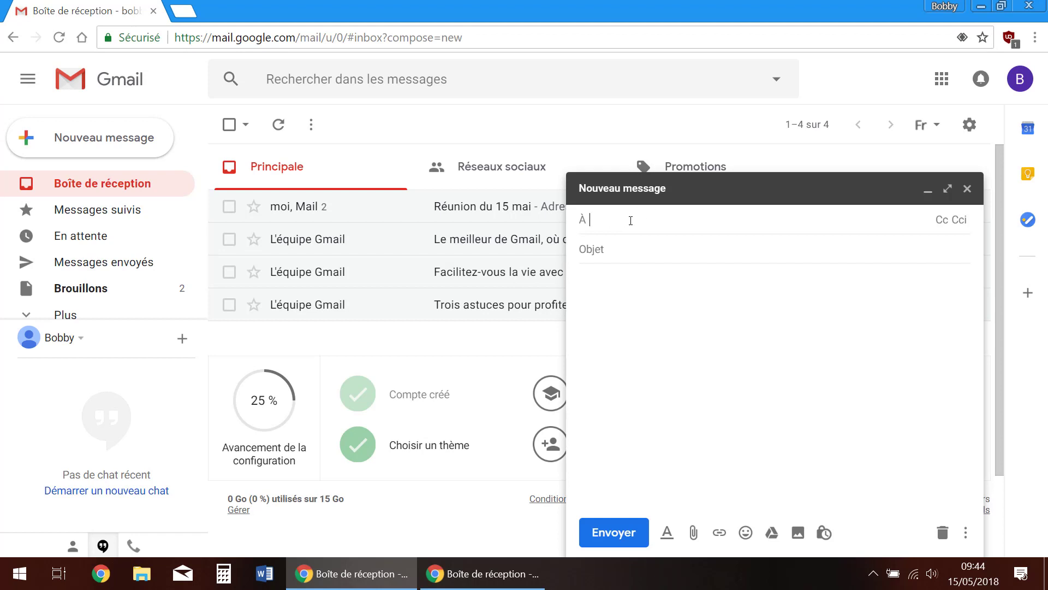
click(606, 251)
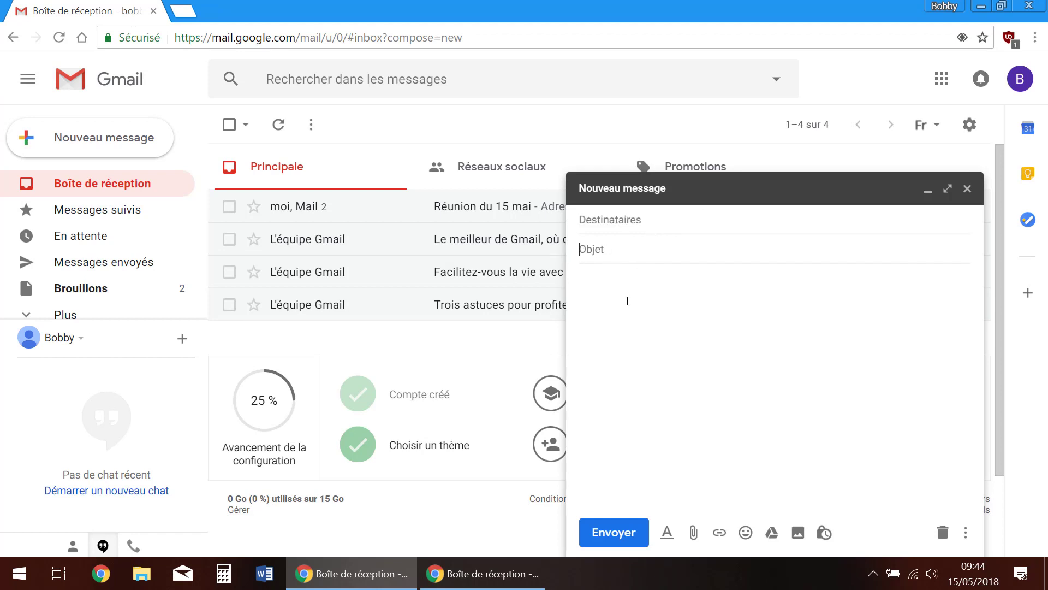